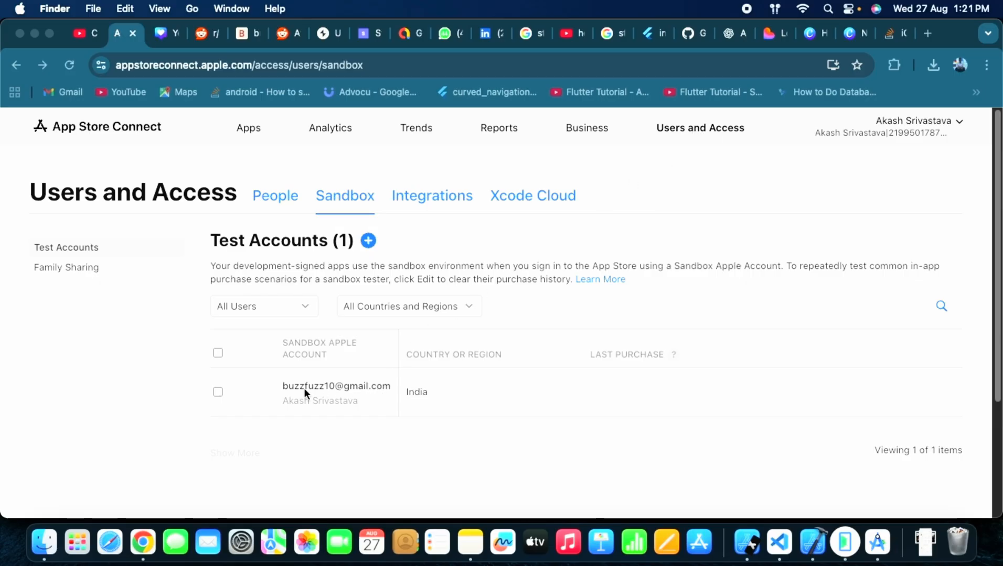
Cancel adding a sandbox tester, then go to Apps and select WEY - Unload Your Mind.
click(367, 240)
click(627, 463)
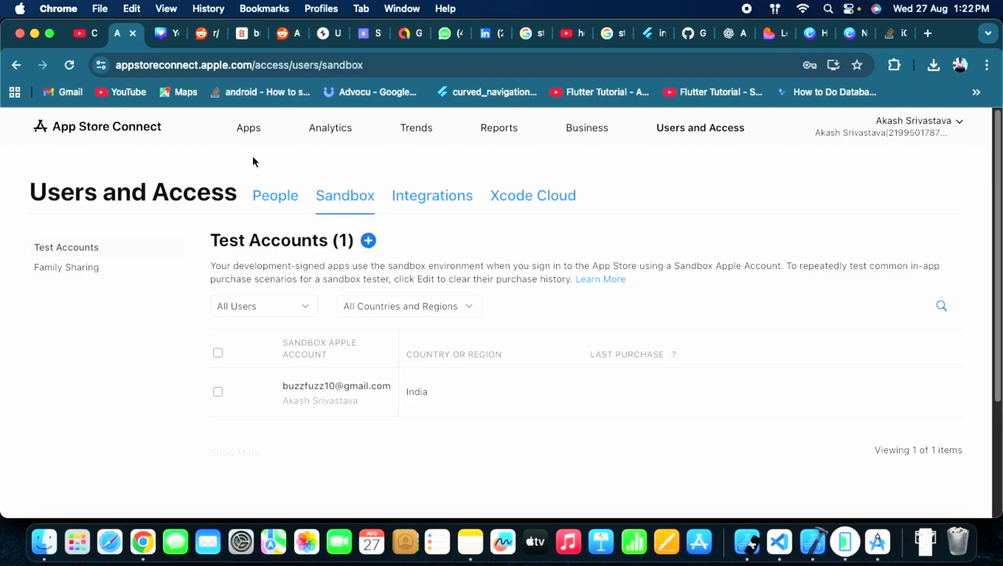
click(249, 129)
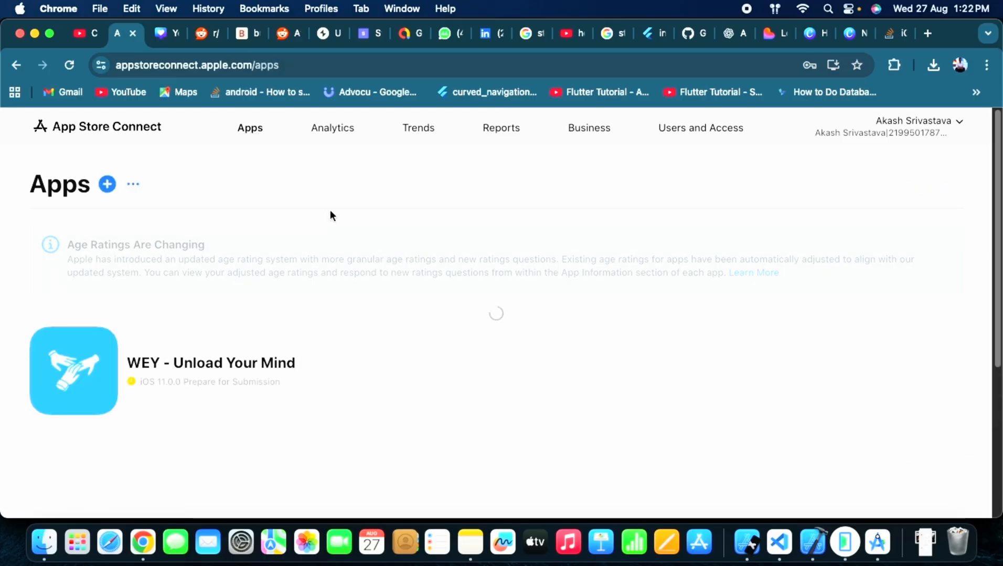
click(267, 360)
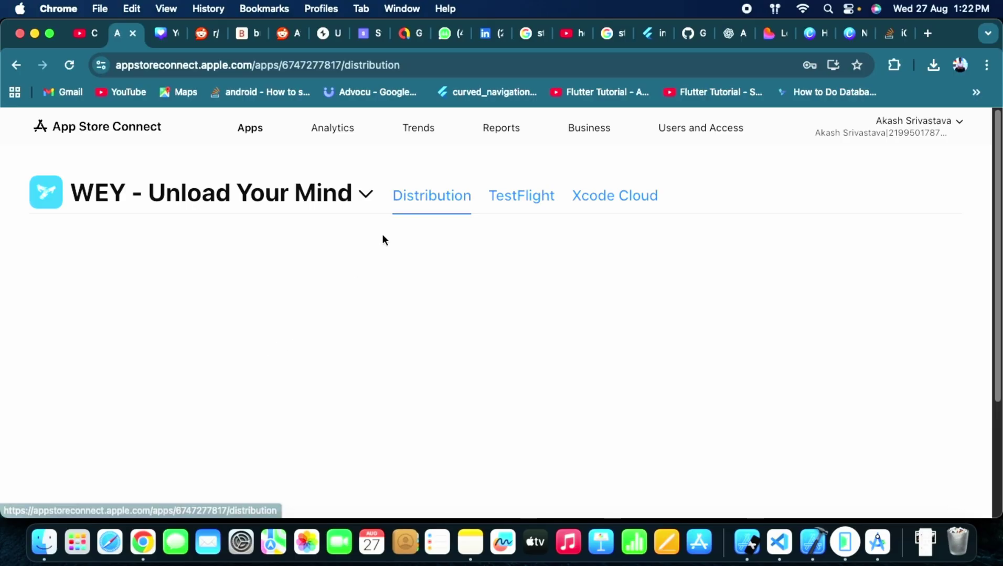
Check the app's draft in-app purchases under Distribution and return to its TestFlight builds.
click(525, 199)
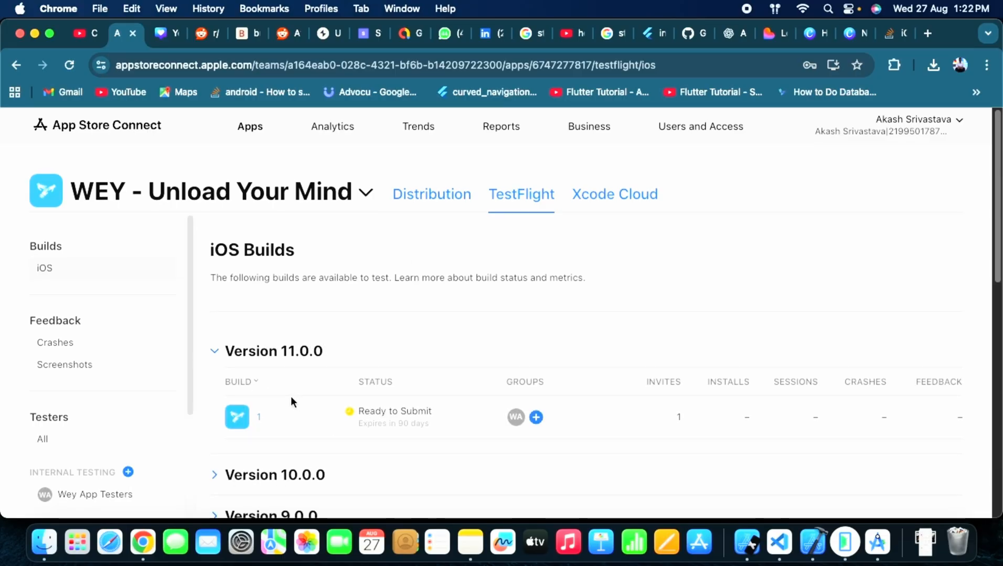
scroll(110, 392, down, 5)
scroll(110, 393, up, 5)
click(431, 193)
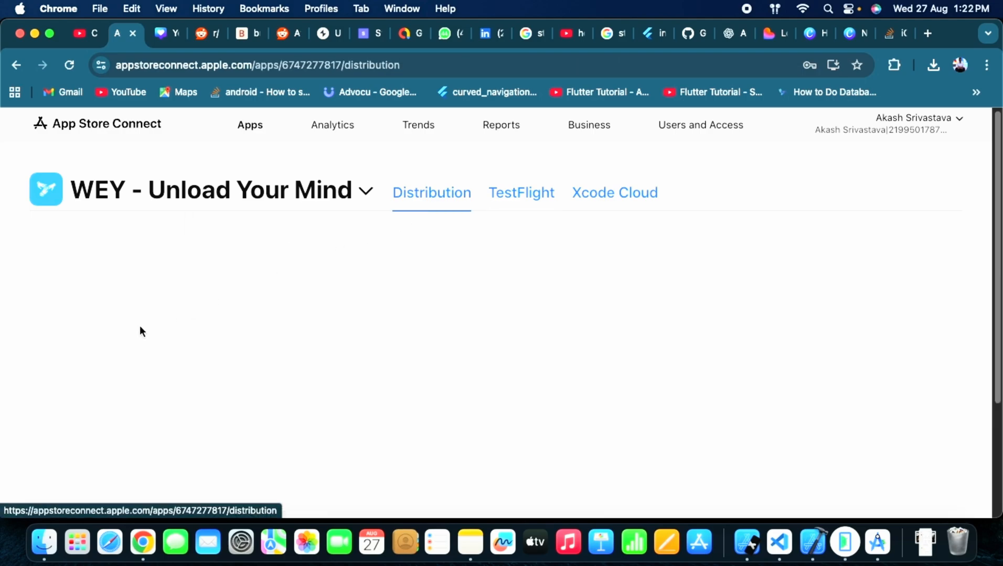
scroll(47, 141, down, 5)
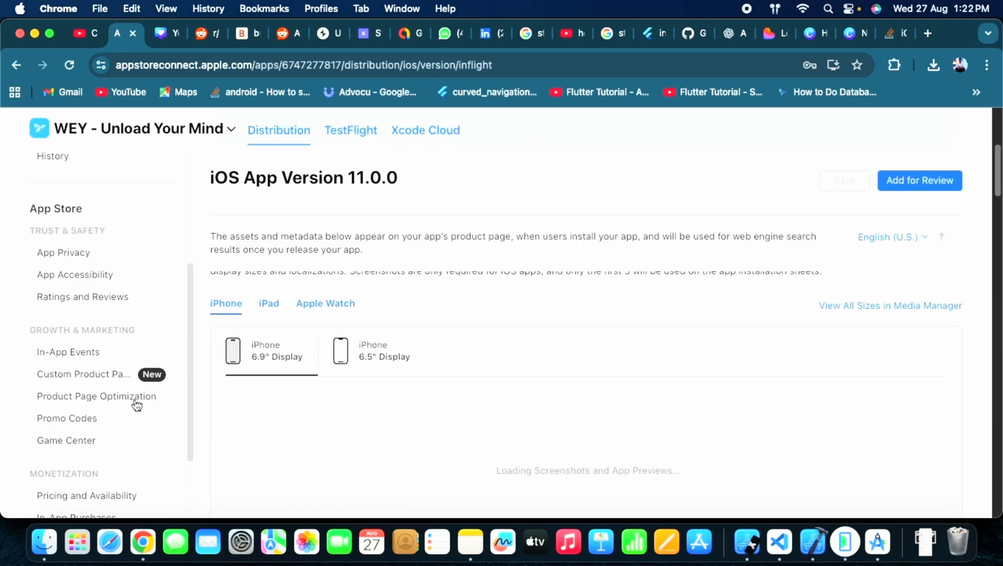
scroll(45, 145, down, 2)
click(75, 419)
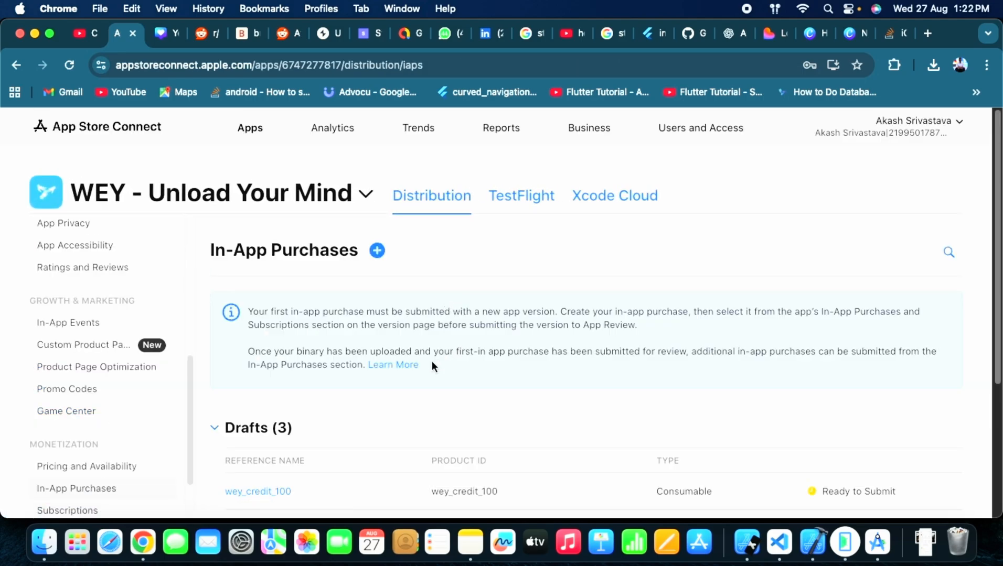
scroll(432, 361, down, 4)
scroll(36, 123, up, 3)
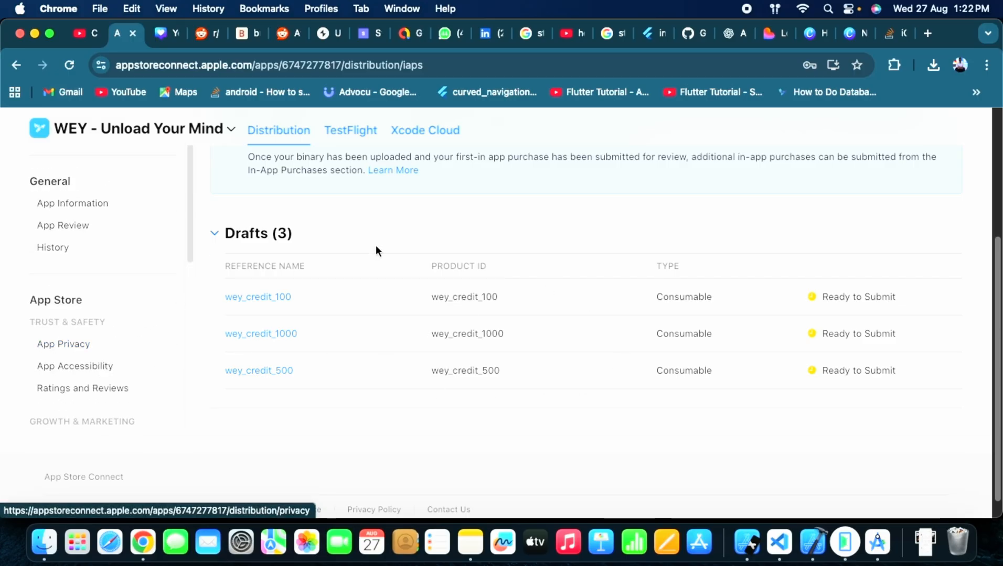
scroll(375, 245, up, 5)
click(538, 199)
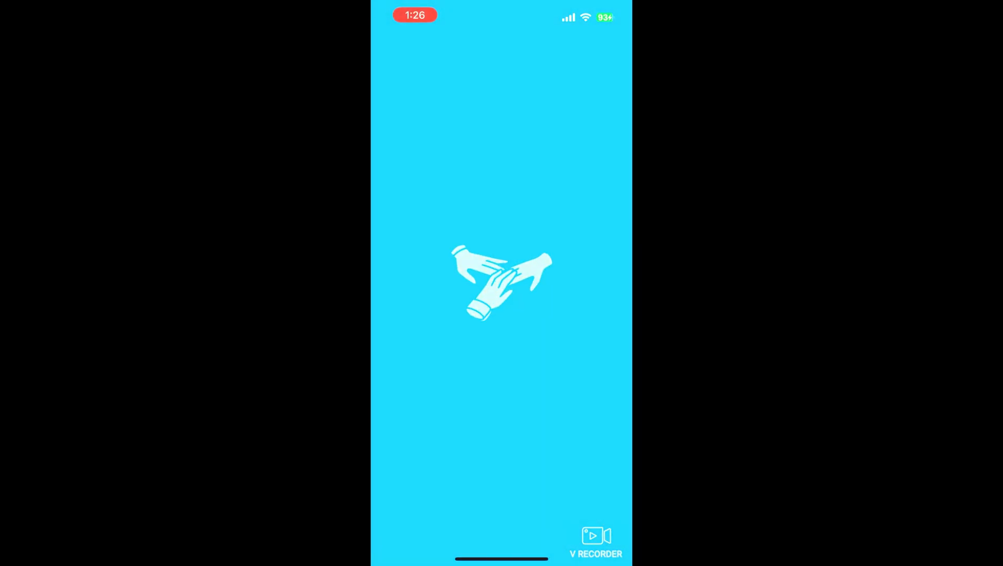
Skip onboarding and enter the username and phone number on the Login screen.
click(599, 519)
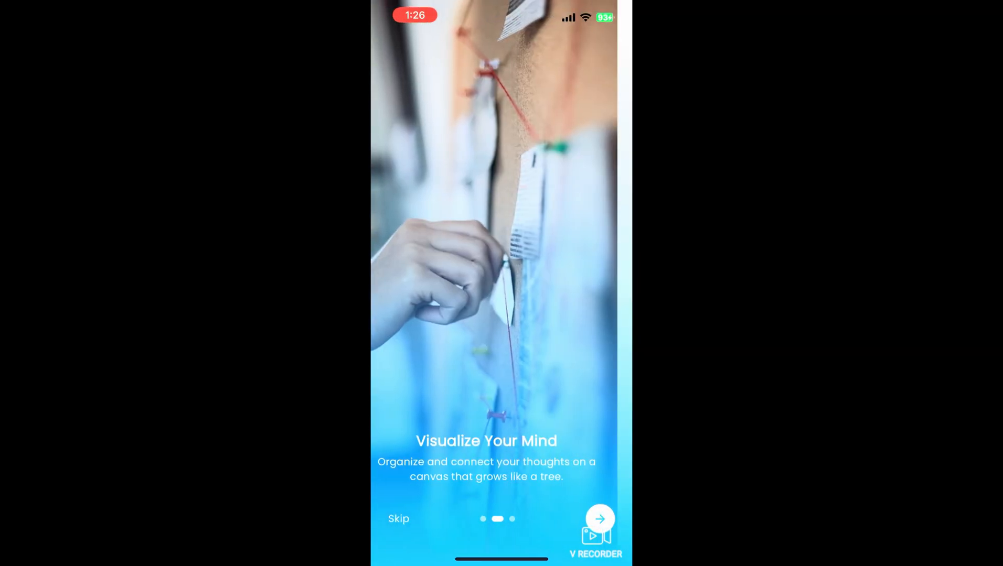
click(600, 519)
click(501, 358)
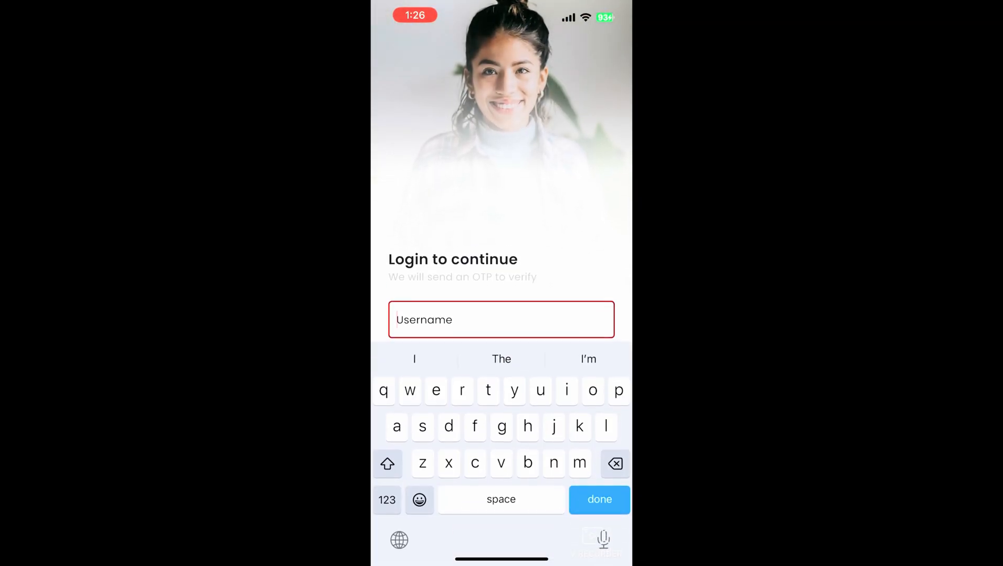
text(Akash)
click(600, 498)
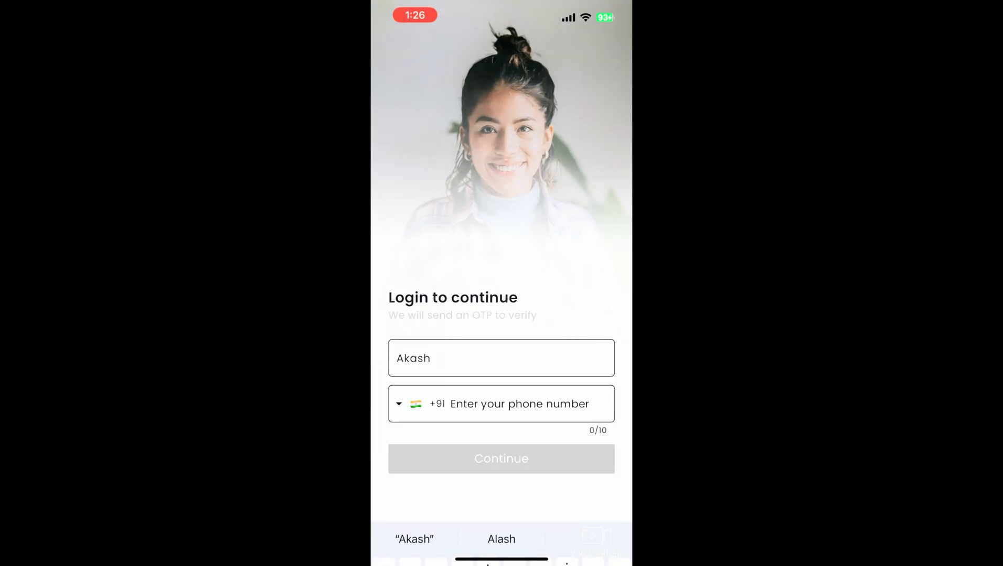
click(517, 404)
text(90876)
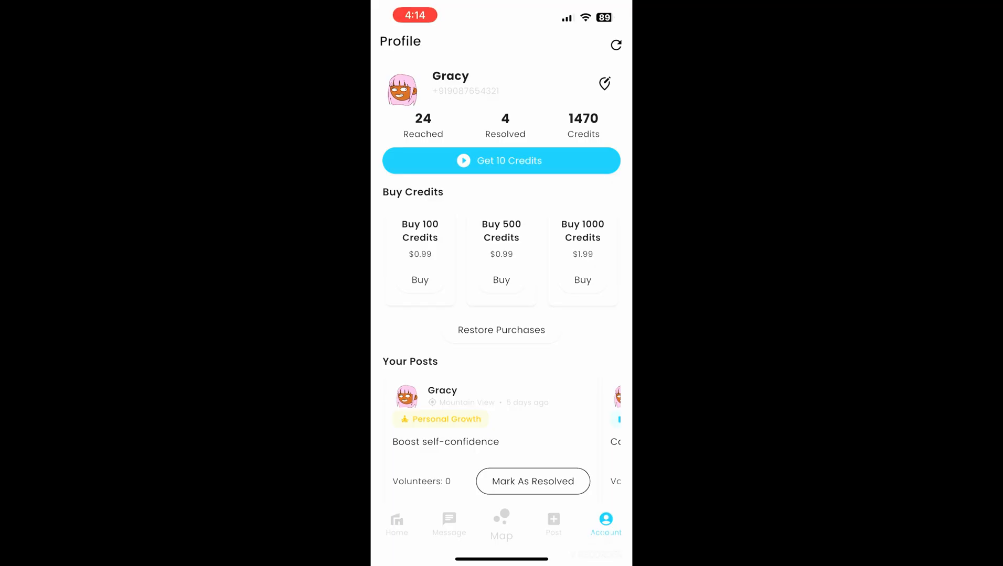
Buy the 500-credit pack and confirm the sandbox purchase on the TestFlight sheet.
click(501, 279)
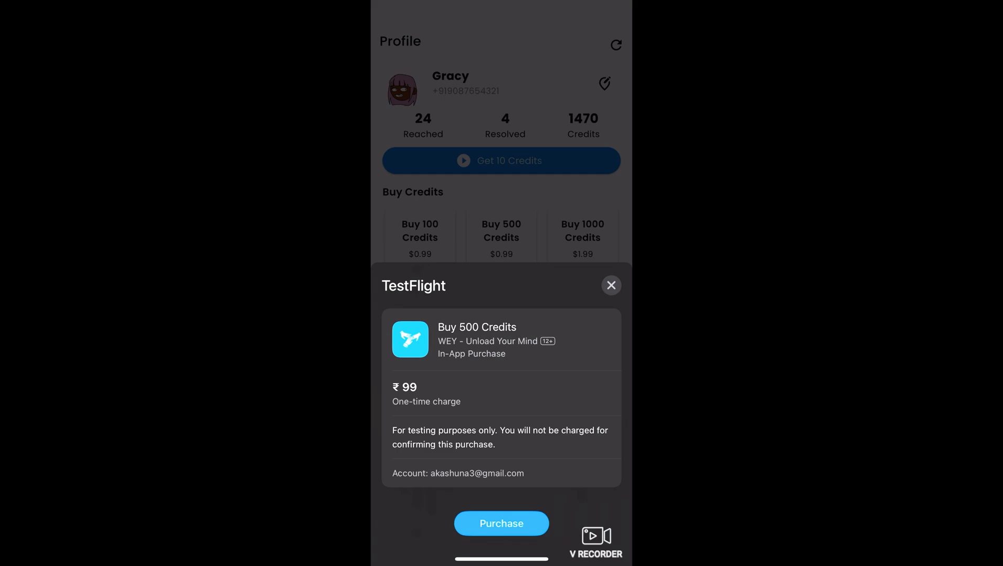
click(501, 523)
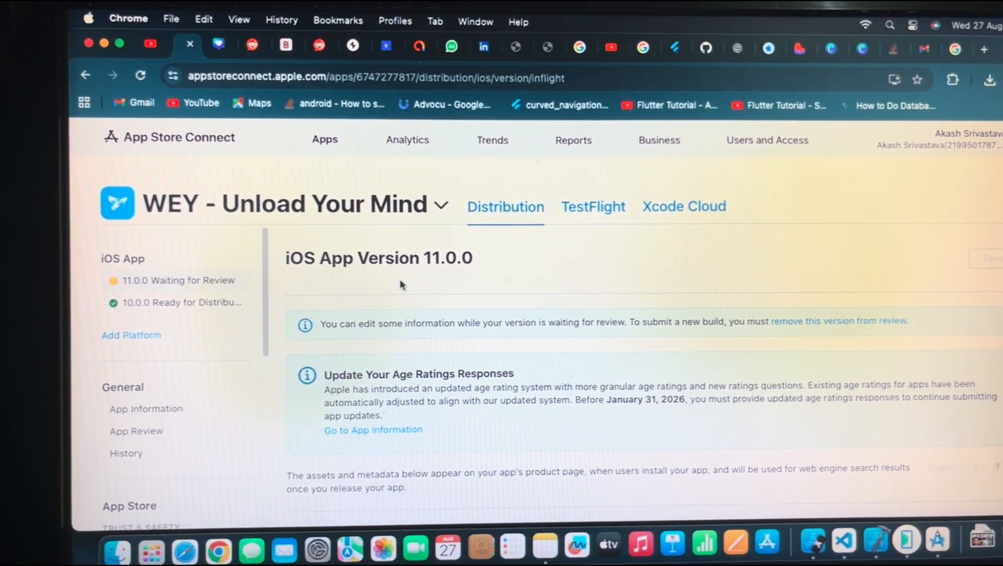
scroll(549, 290, down, 5)
scroll(549, 295, down, 5)
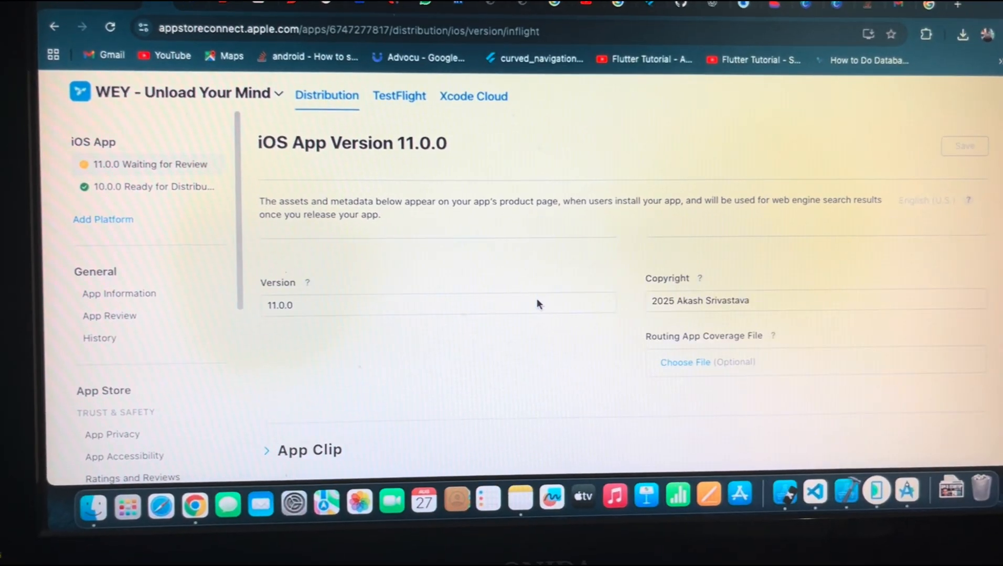
scroll(536, 298, down, 5)
scroll(521, 266, up, 3)
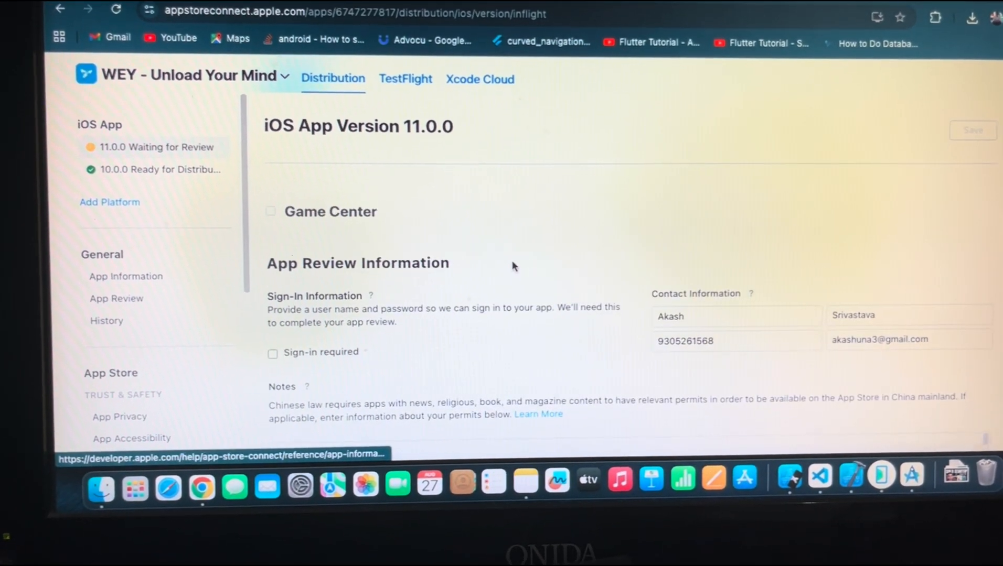
scroll(517, 258, up, 3)
scroll(509, 258, up, 5)
scroll(442, 325, down, 8)
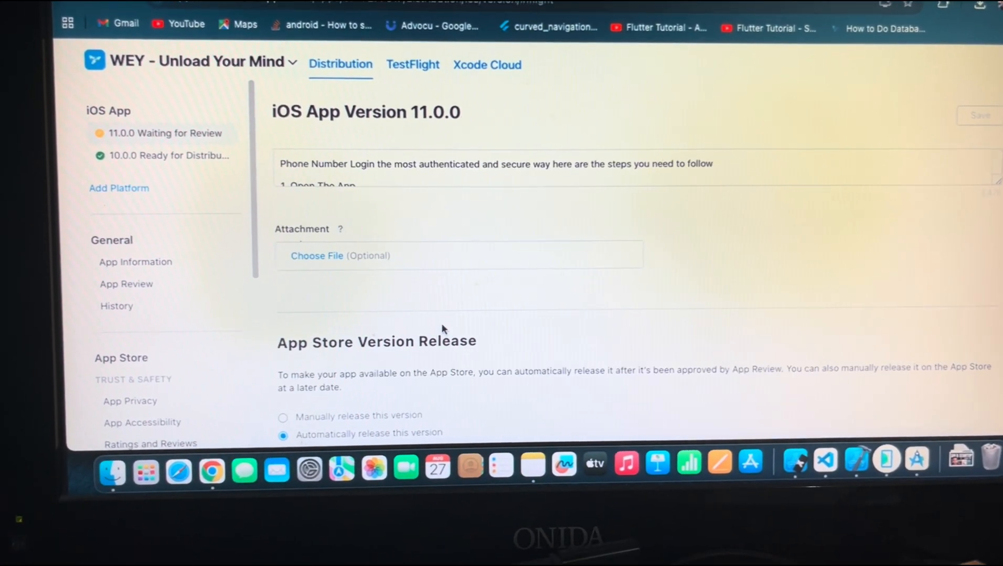
scroll(438, 321, down, 6)
scroll(433, 304, down, 5)
scroll(427, 293, down, 2)
scroll(424, 291, up, 5)
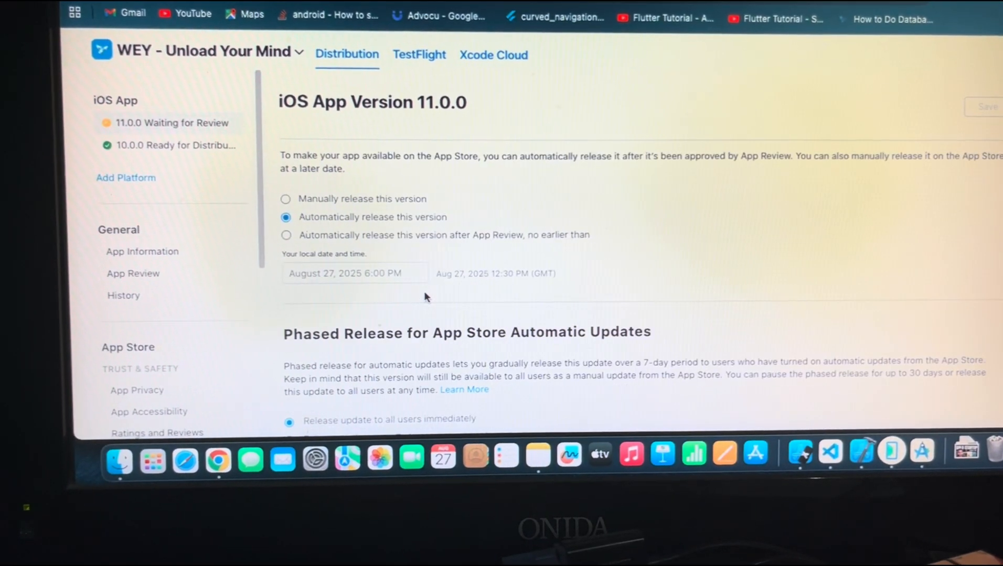
scroll(426, 290, up, 5)
scroll(428, 285, up, 4)
scroll(429, 280, up, 3)
scroll(431, 277, up, 4)
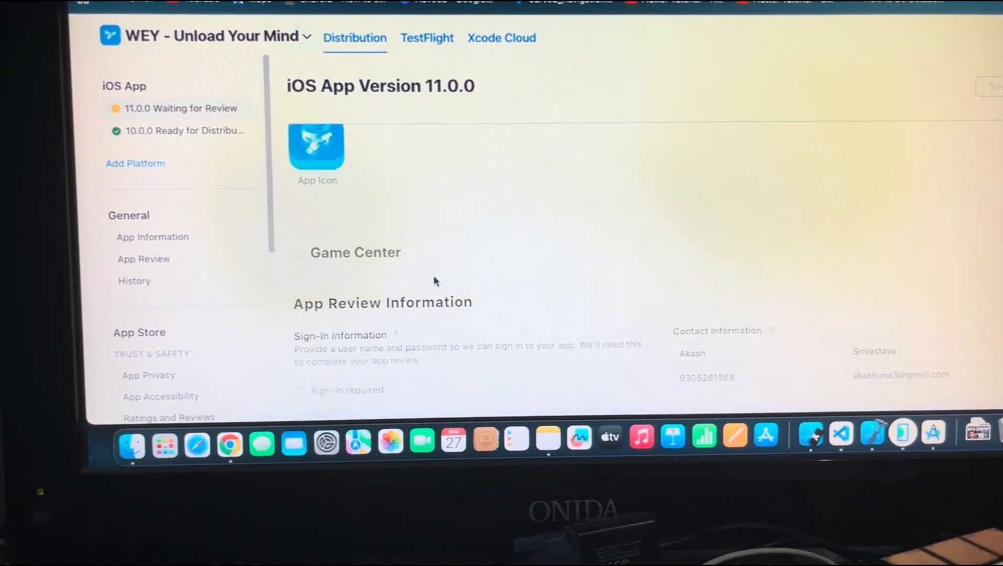
scroll(435, 273, up, 4)
scroll(436, 273, up, 4)
scroll(211, 313, down, 5)
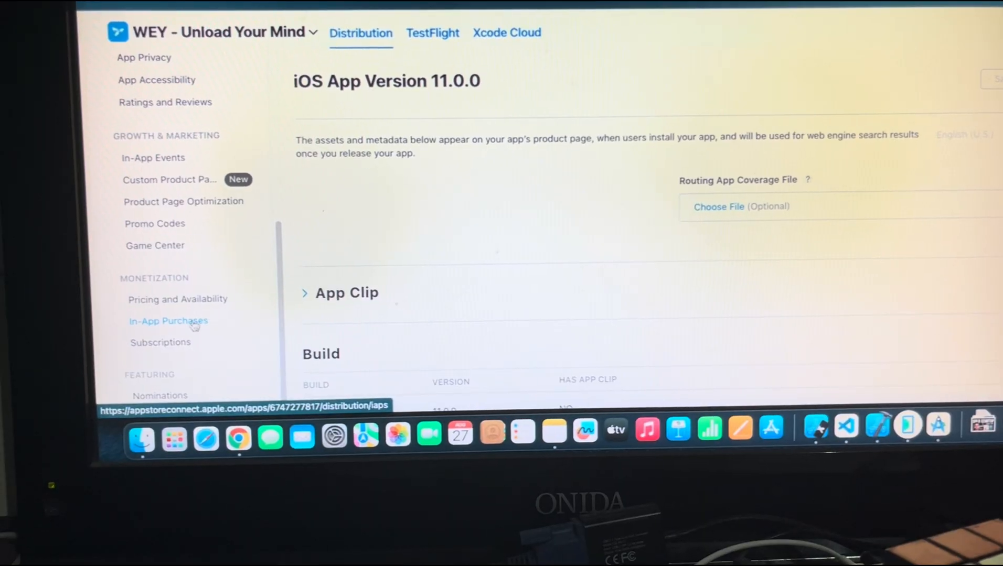
scroll(457, 284, down, 8)
scroll(550, 288, down, 6)
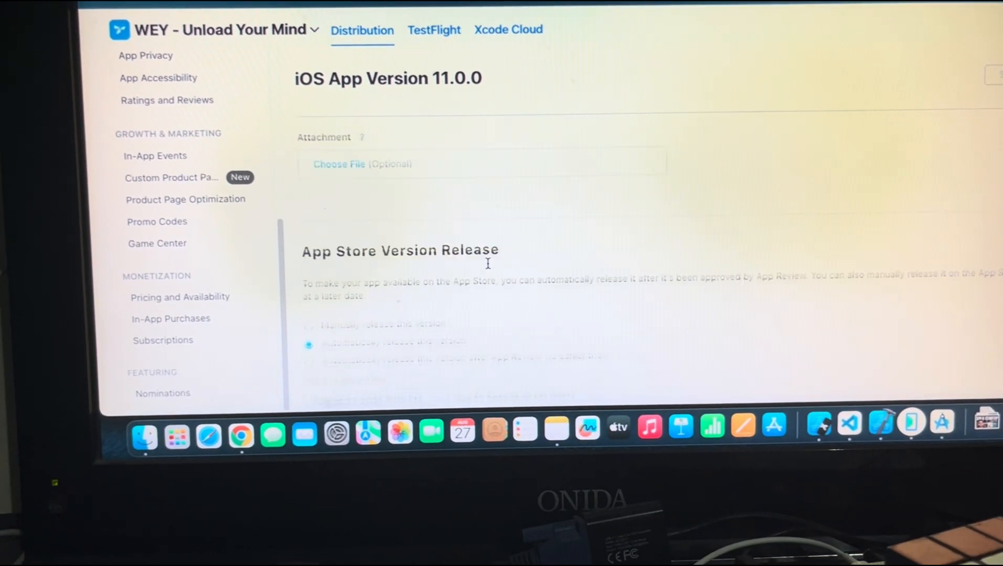
scroll(509, 278, down, 2)
scroll(501, 274, down, 5)
scroll(495, 270, down, 3)
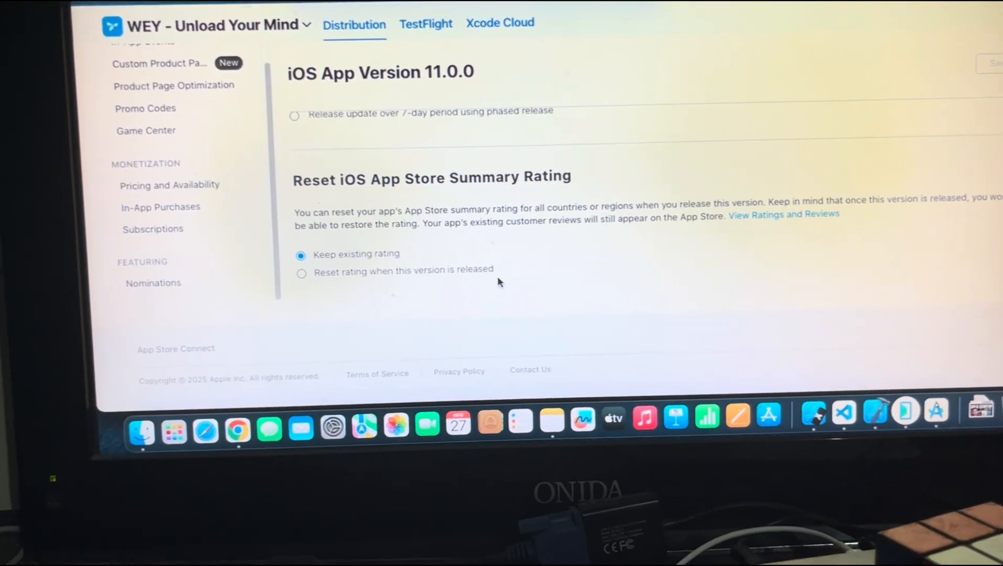
scroll(497, 276, up, 8)
scroll(505, 289, up, 10)
scroll(509, 301, up, 6)
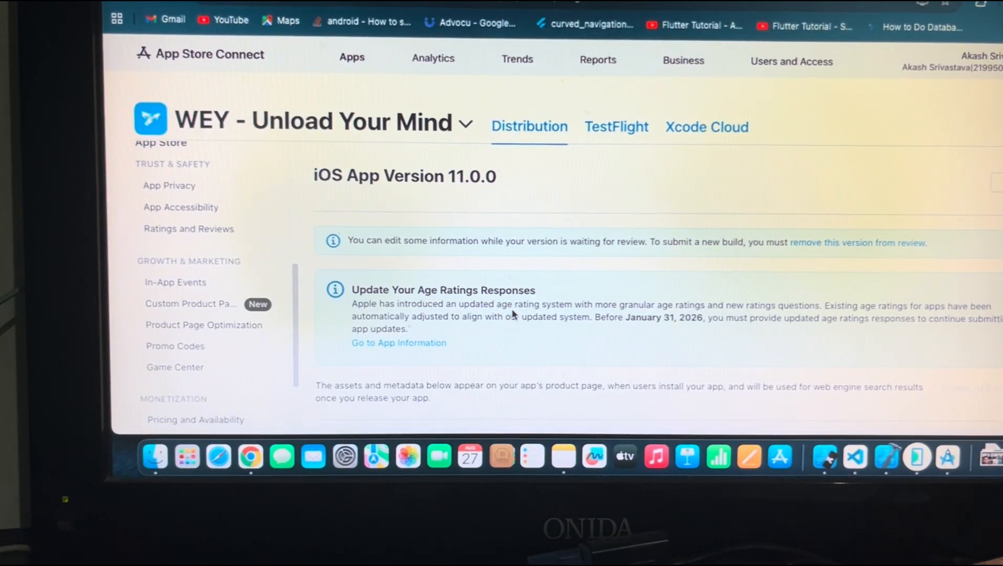
scroll(182, 237, up, 5)
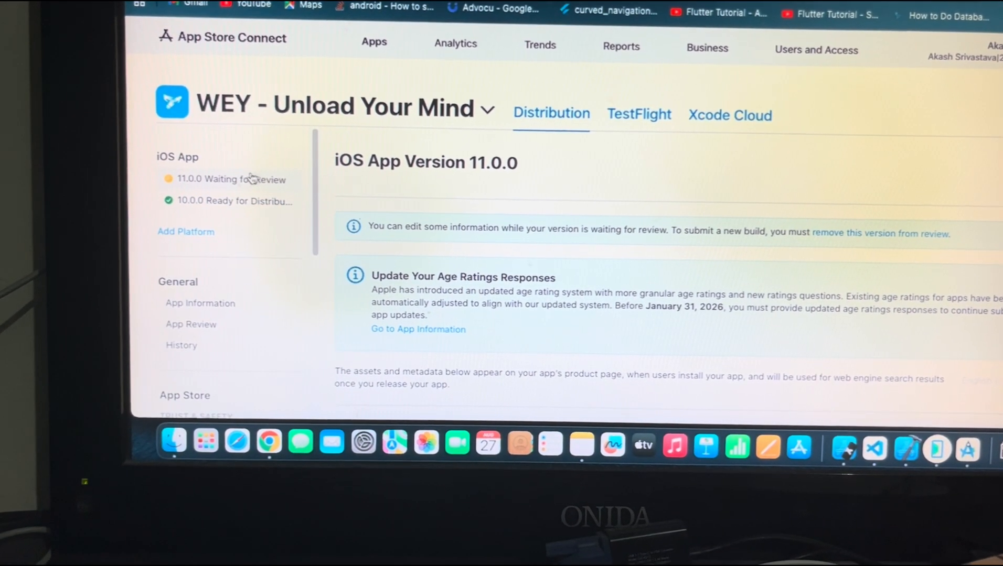